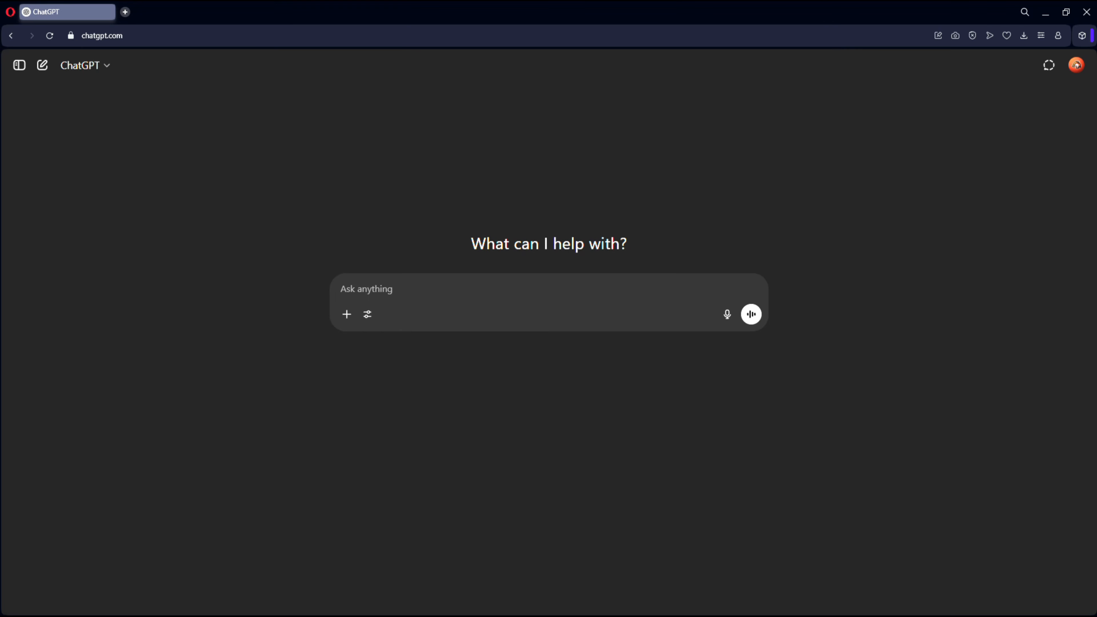
Ask ChatGPT for 50 non-repeating fact sets below grade 7 level, in a table with topic, part 1 and part 2 columns
click(85, 35)
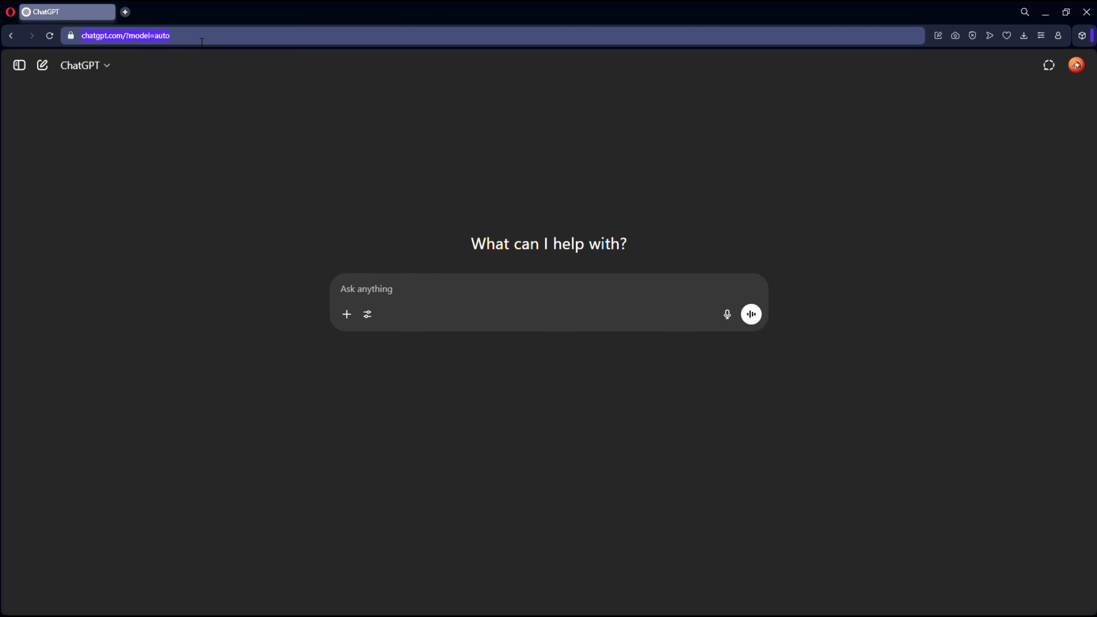
click(359, 287)
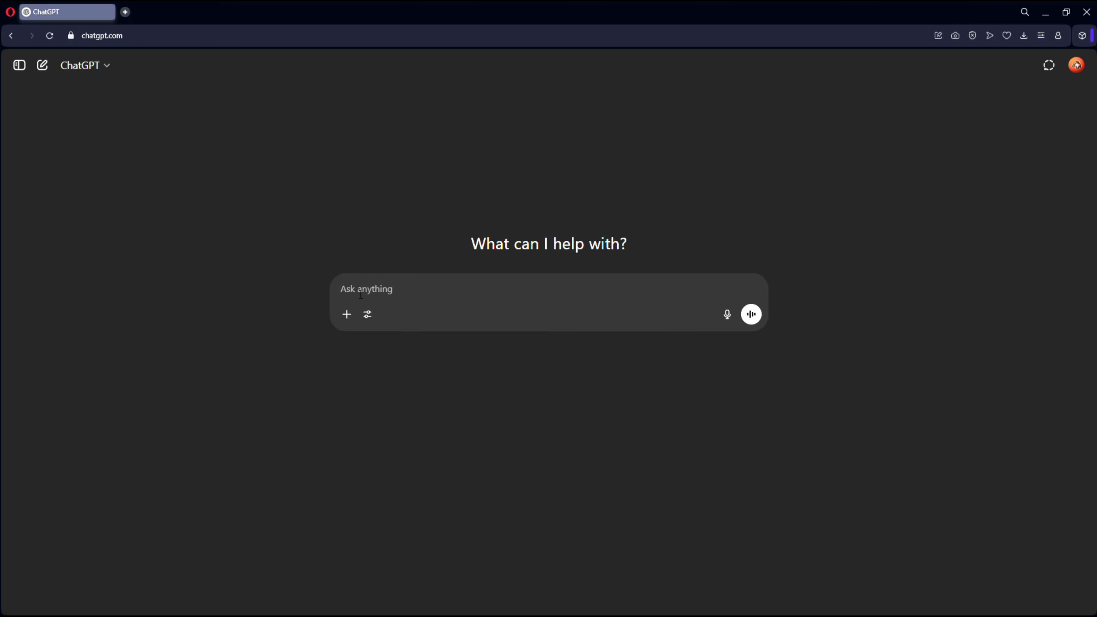
text("Create me 50 sets of facts in the same style as the below examples, and format them in a table where one column is the topic, one column is the part 1 and one column is the part 2. Do not repeat any facts. These should be psychology facts, Motivational facts, male facts, productivity facts, peace facts and more. They'll be formatted as a topic or type of fact, part 1 and then part 2. Keep the facts engaging, polarizing, over the top and relatable to everyone or people in particular situations. The reading grade should be under grade 7 ideally. Here's a few examples: Topic: Deep Fact")
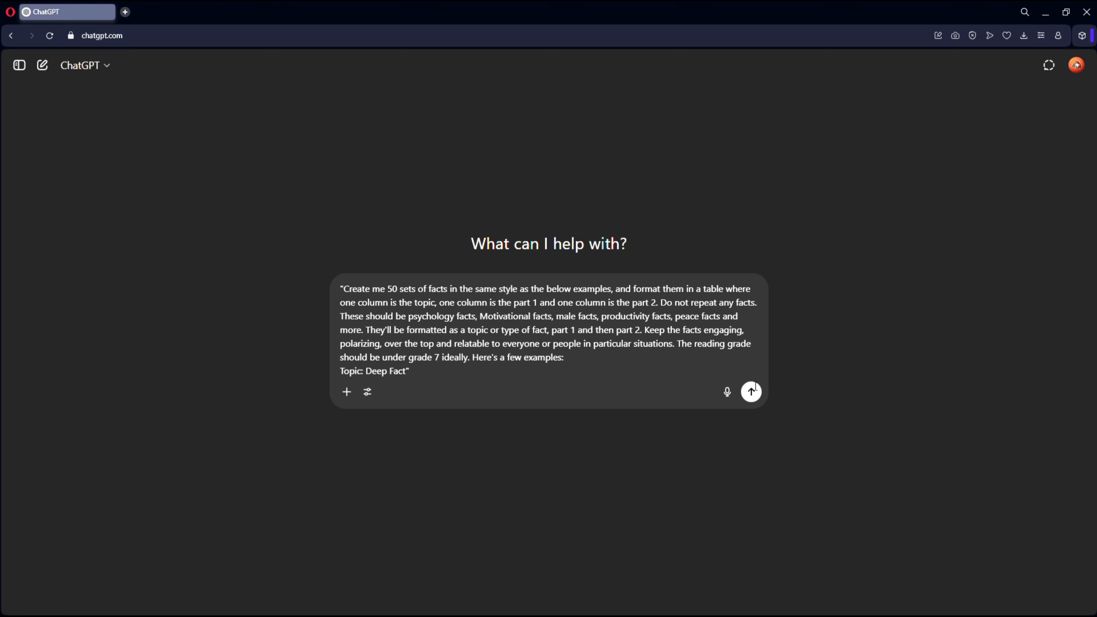
click(753, 390)
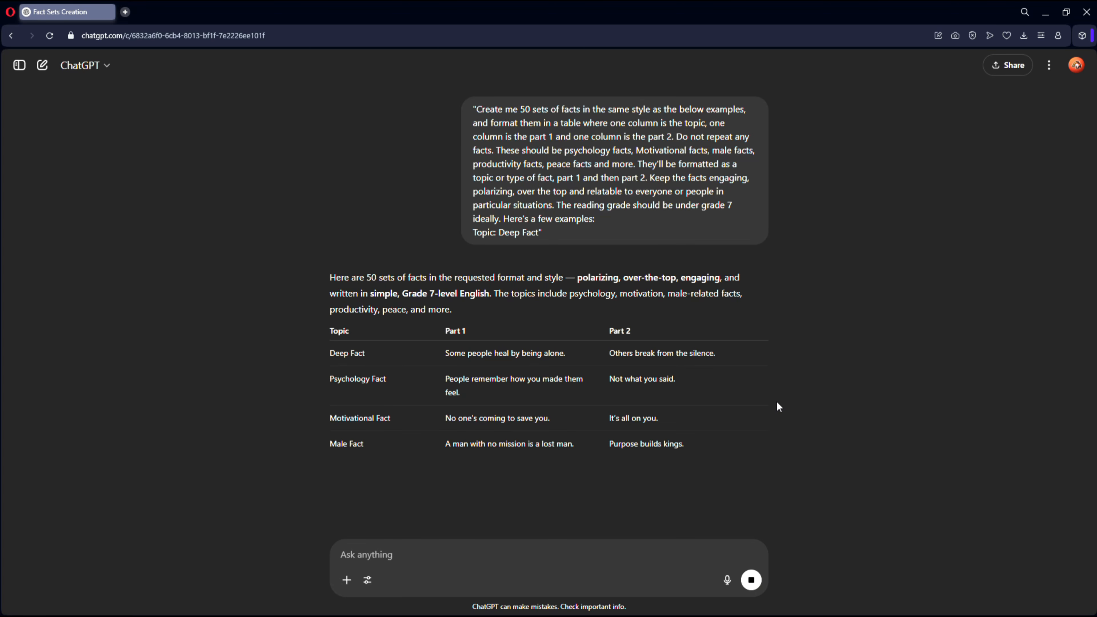
Ask ChatGPT to generate 50 more using the same specifications without repeating the previous ones
drag(1094, 139, 1094, 470)
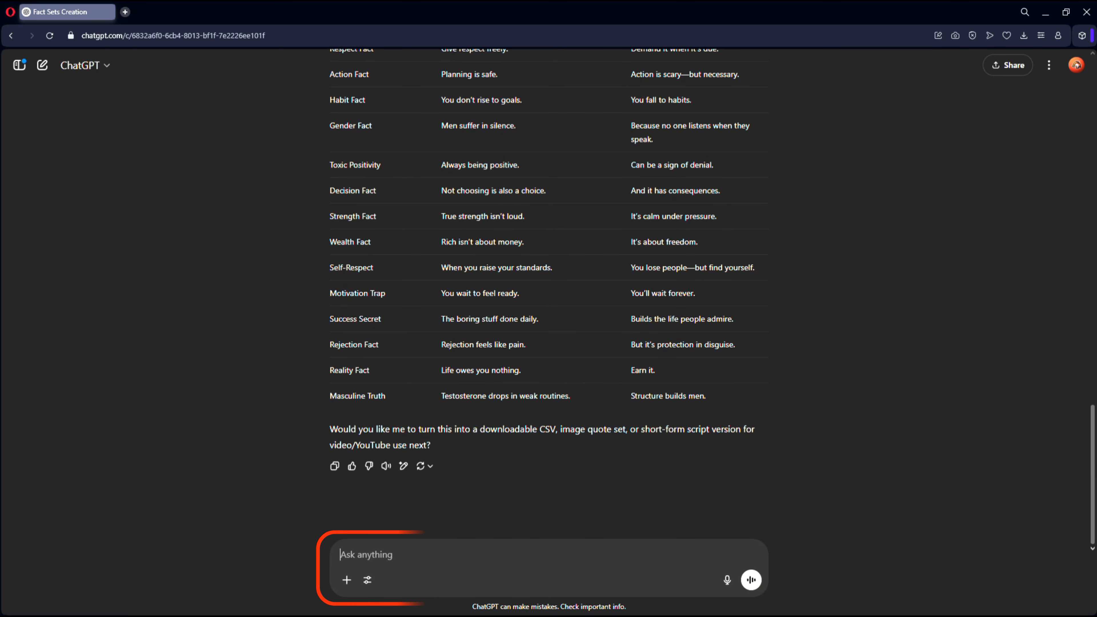
text(Generate 50 more using the same specifications without repeating the previous ones)
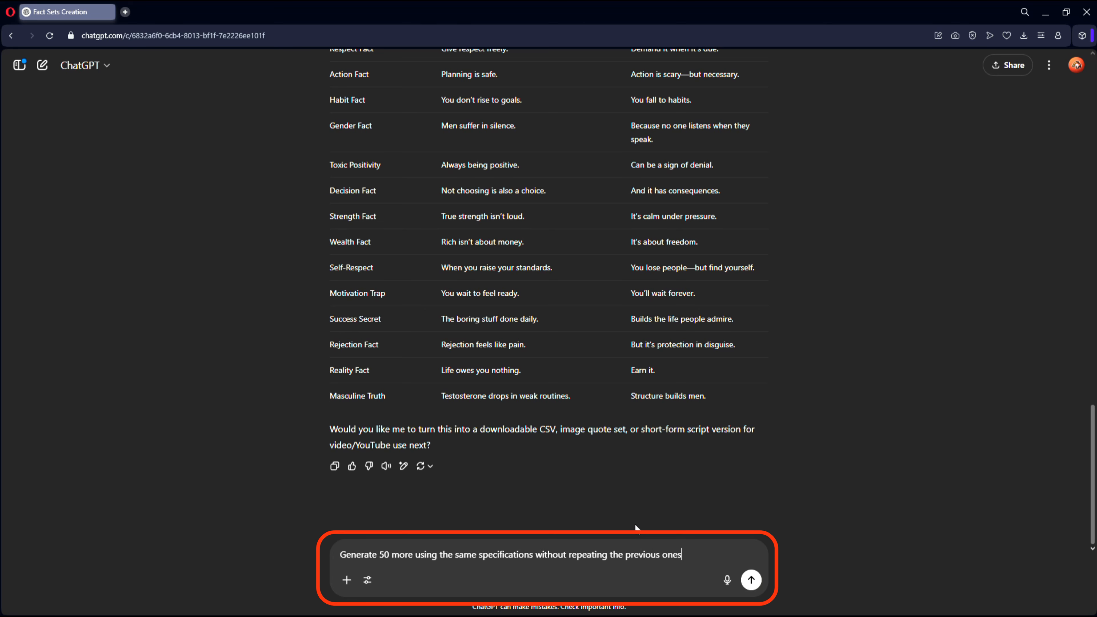
click(752, 580)
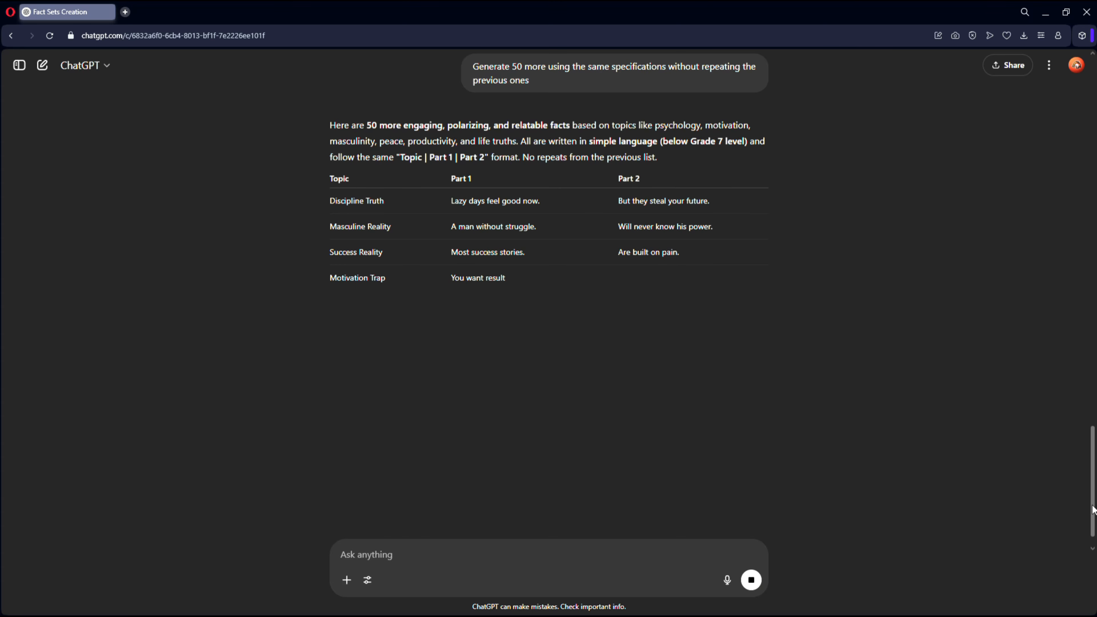
Go back to the first generated facts table and select its contents from the last row upward
drag(1092, 510, 1073, 405)
scroll(702, 432, down, 1)
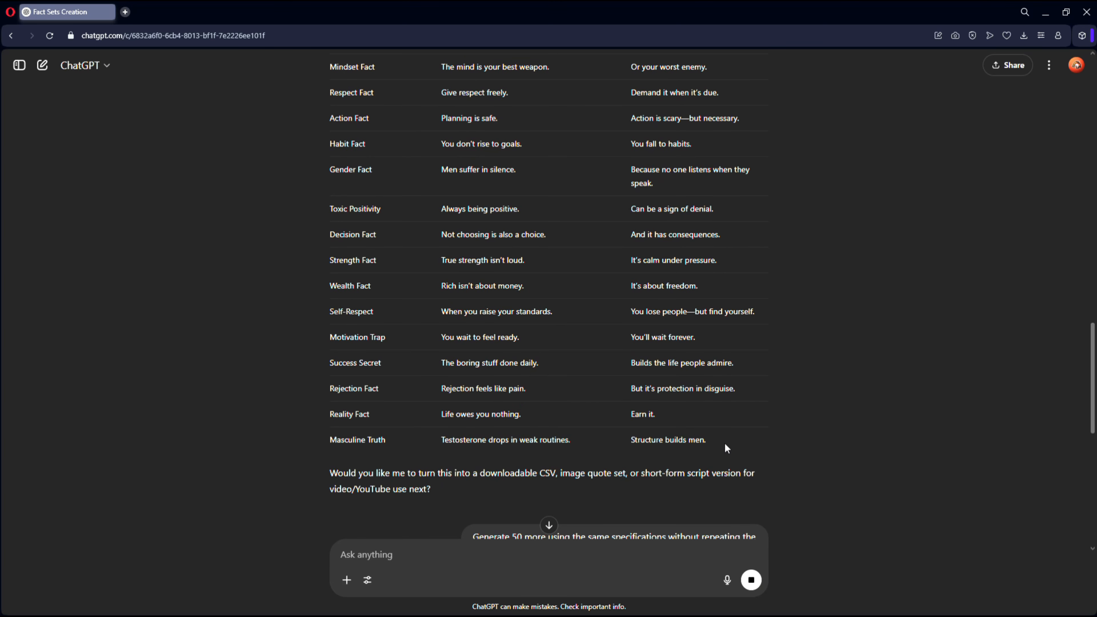
drag(726, 450, 326, 288)
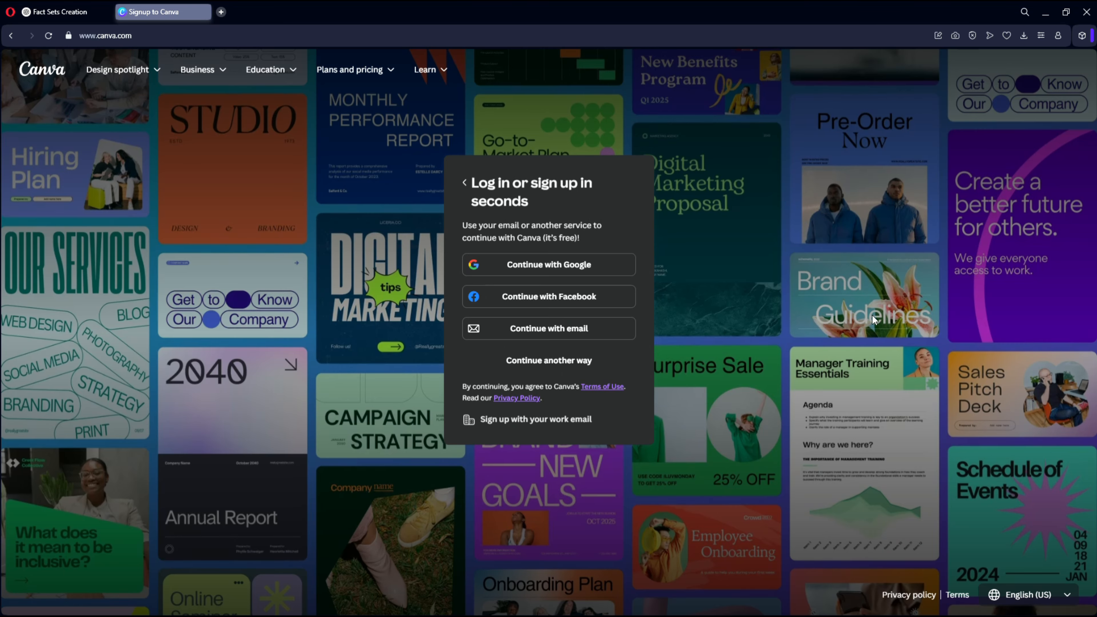
Sign in to Canva with the Google account and search the templates for "youtube shorts"
click(559, 262)
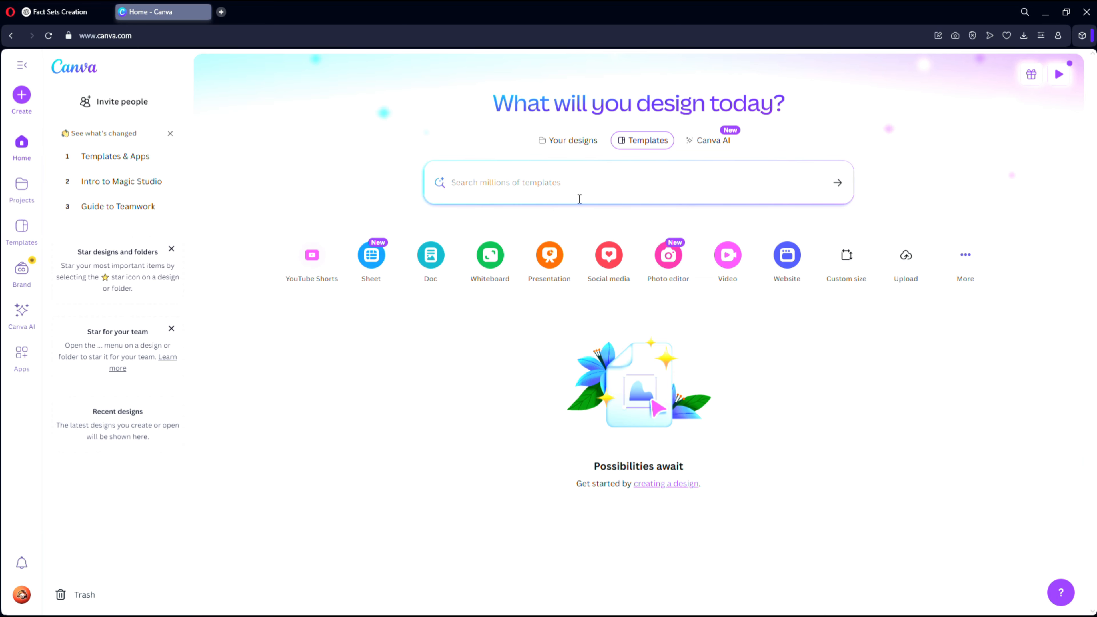
text(youtu)
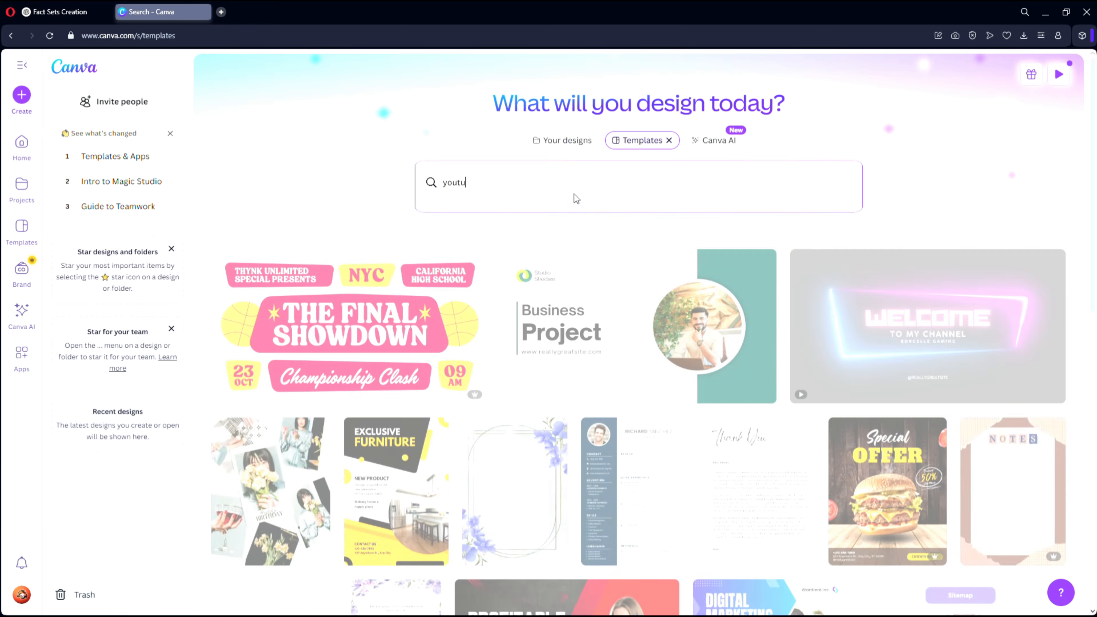
text(be s)
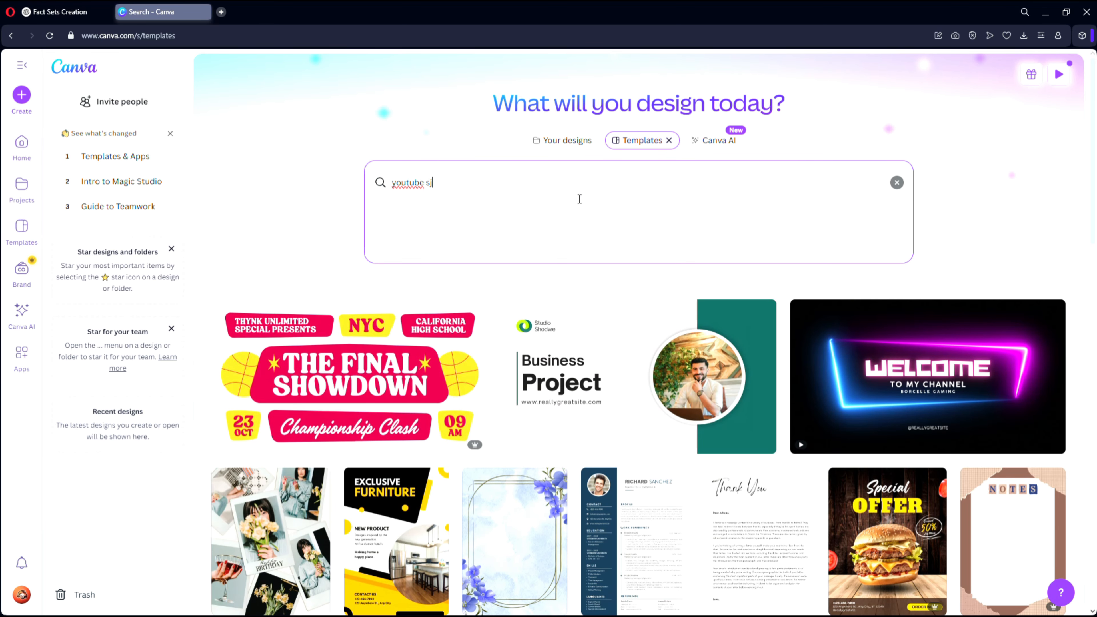
text(horts)
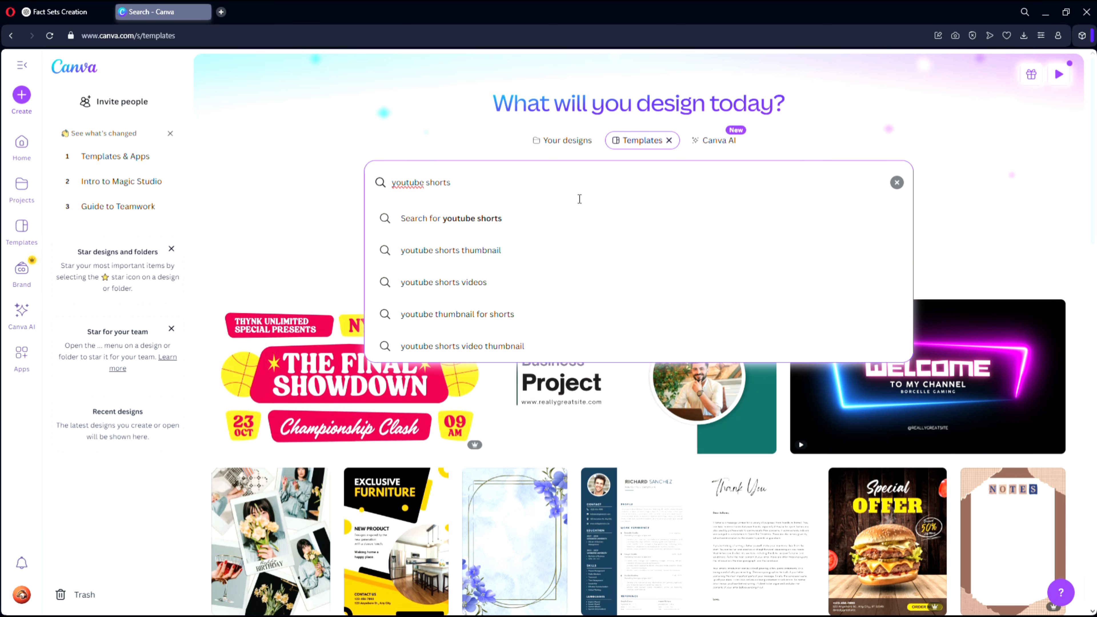
key(Return)
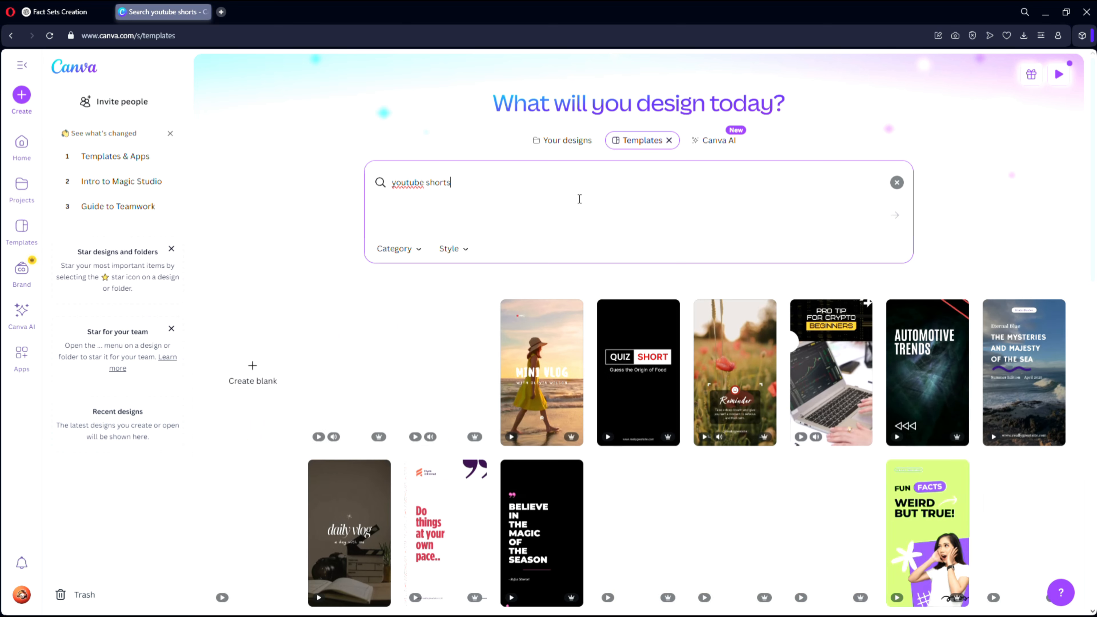
Create a blank mobile video design and stretch the uploaded mountain video to cover the whole page
click(259, 384)
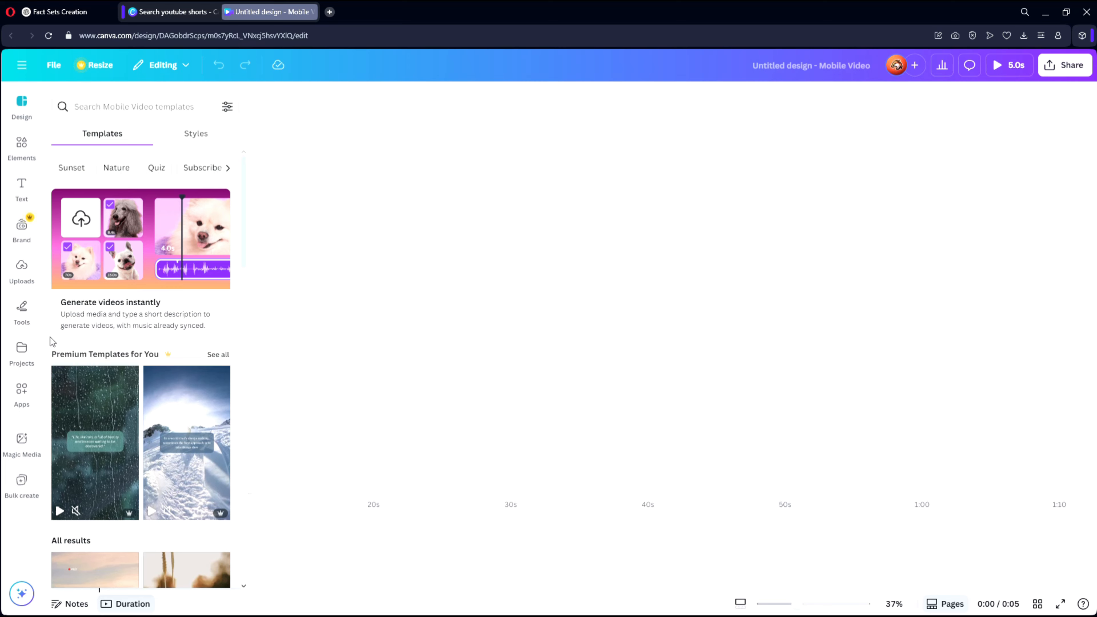
click(22, 278)
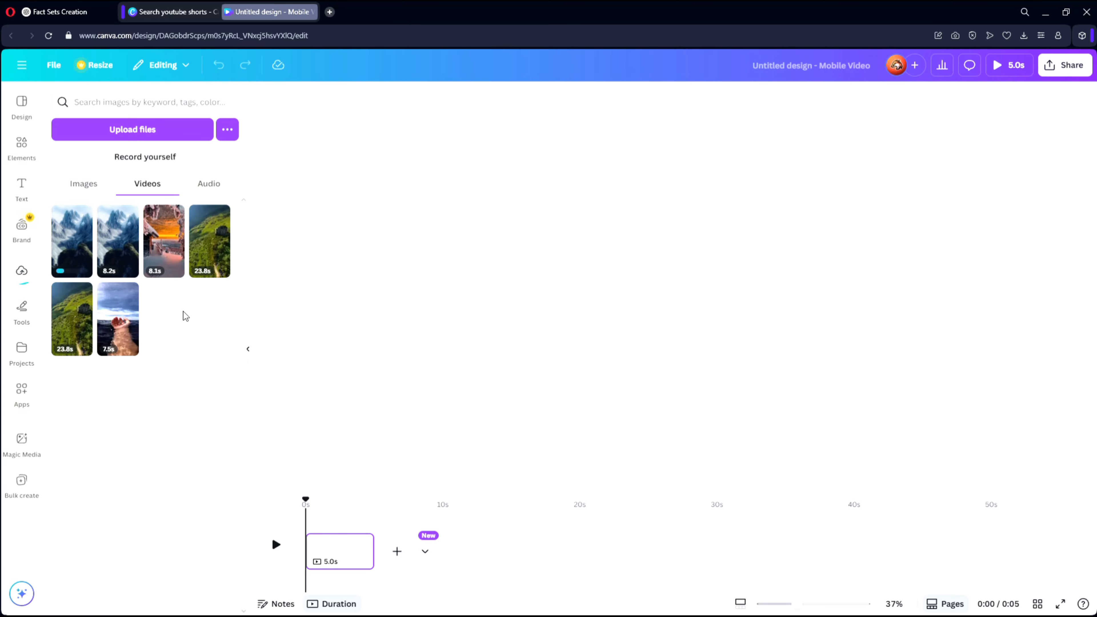
click(74, 230)
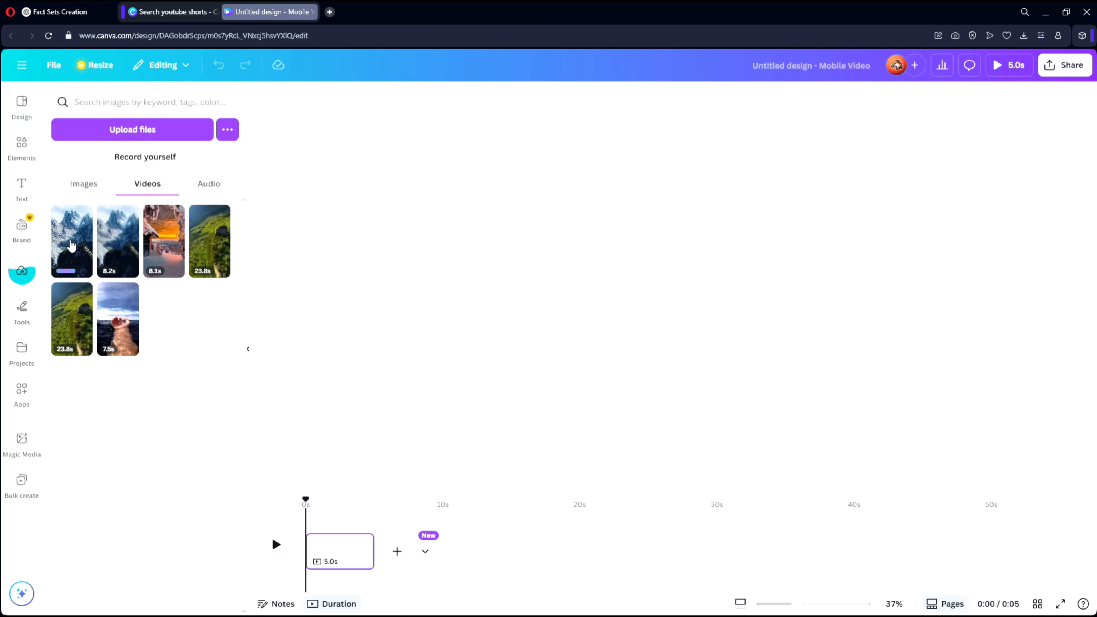
drag(584, 327, 559, 327)
drag(771, 327, 788, 323)
drag(678, 167, 676, 117)
drag(682, 491, 676, 497)
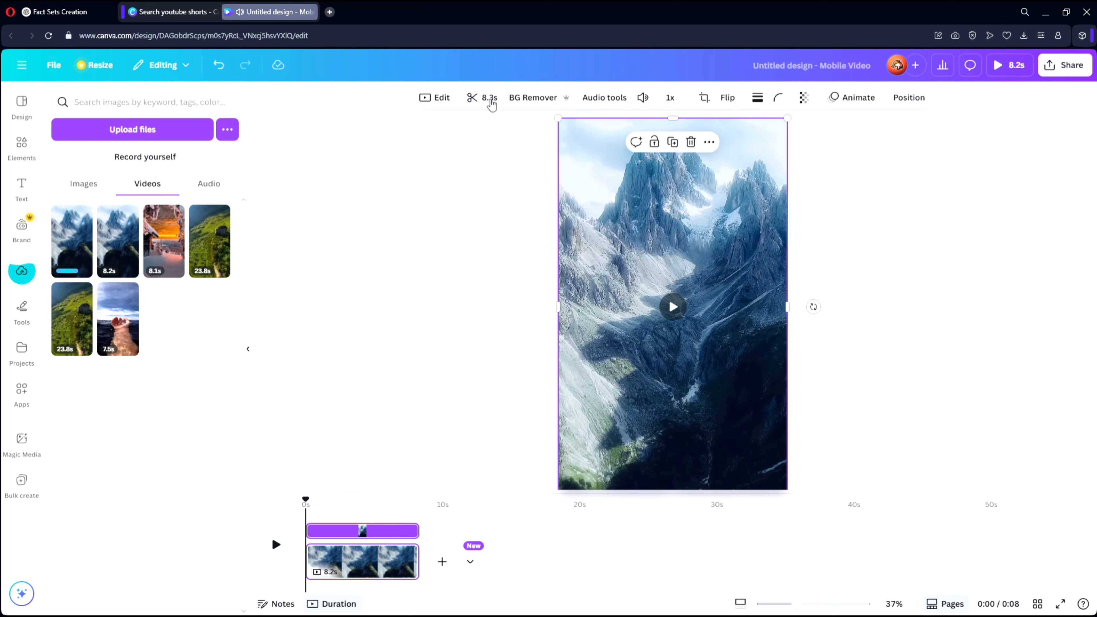
Trim the mountain clip to 6.0 seconds and lower its volume to 0
click(484, 97)
drag(1039, 99, 893, 104)
click(1071, 99)
click(644, 102)
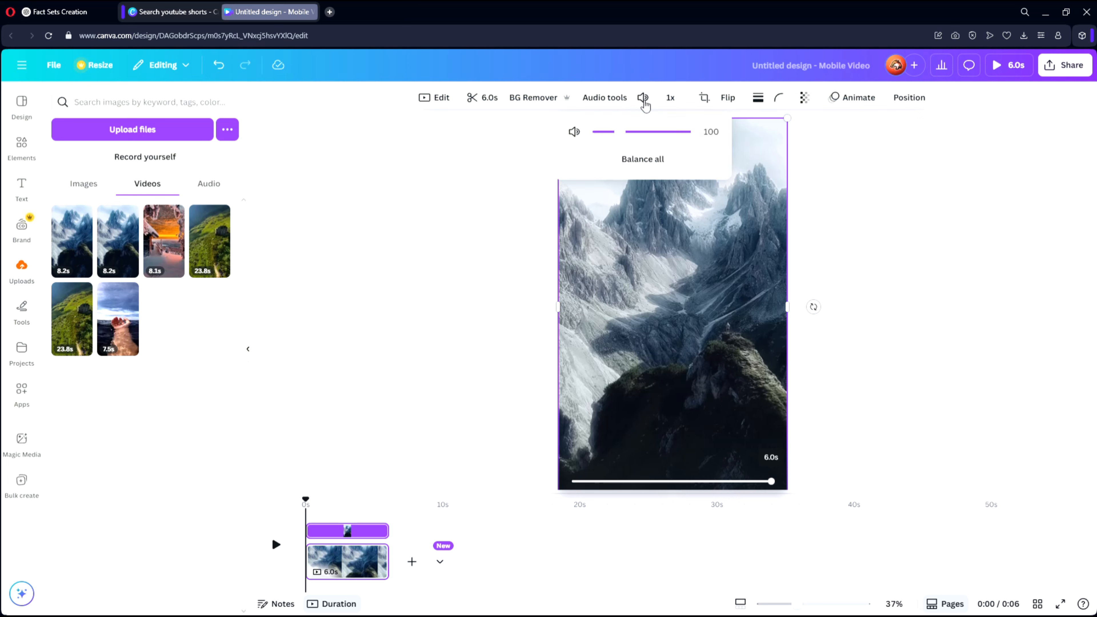
drag(614, 135, 598, 136)
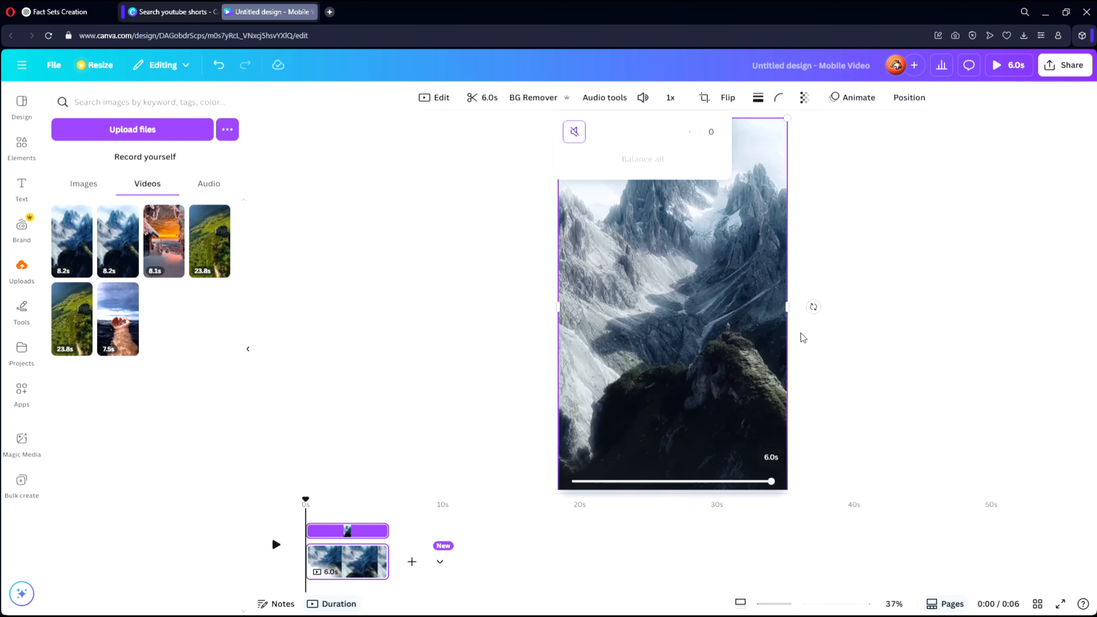
Add a heading reading "TOPIC", place it near the top of the page and scale it down to size 50
click(22, 182)
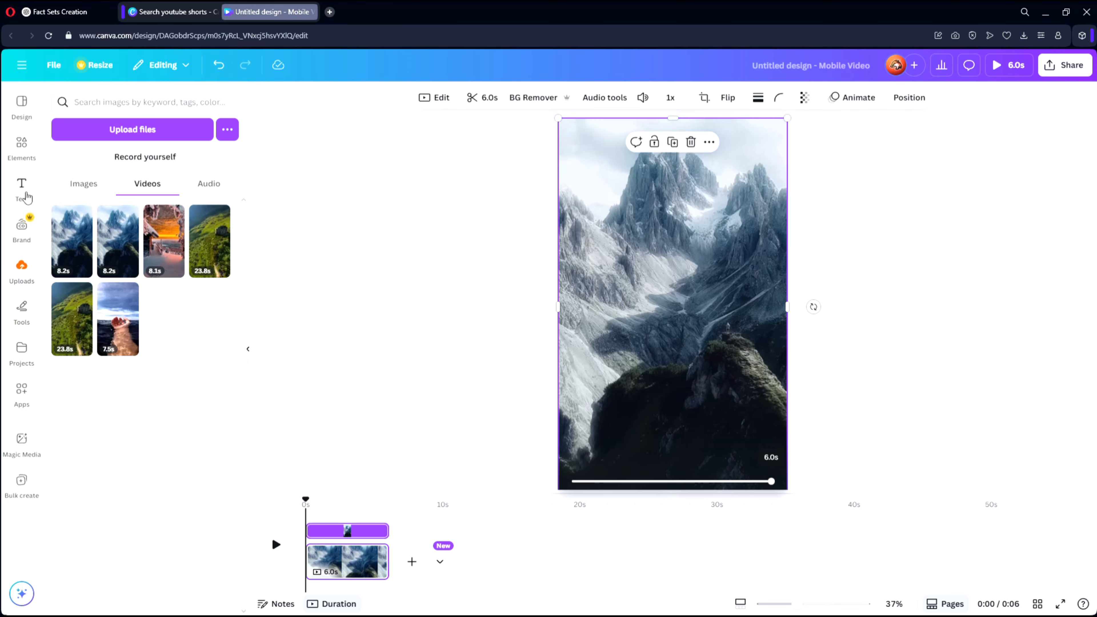
click(137, 286)
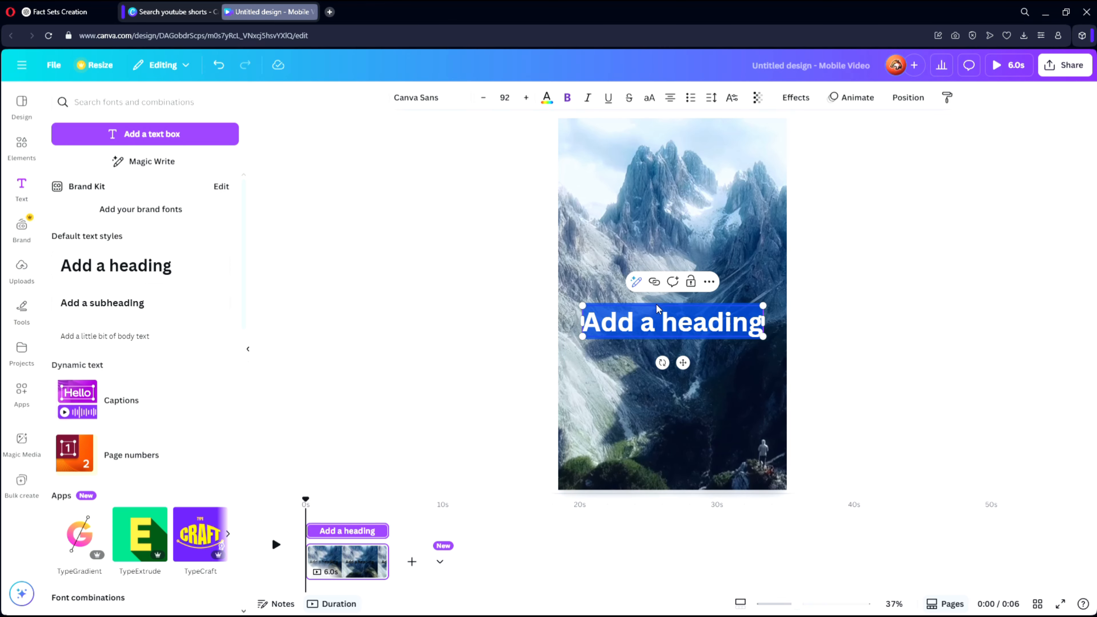
text(TOPIC)
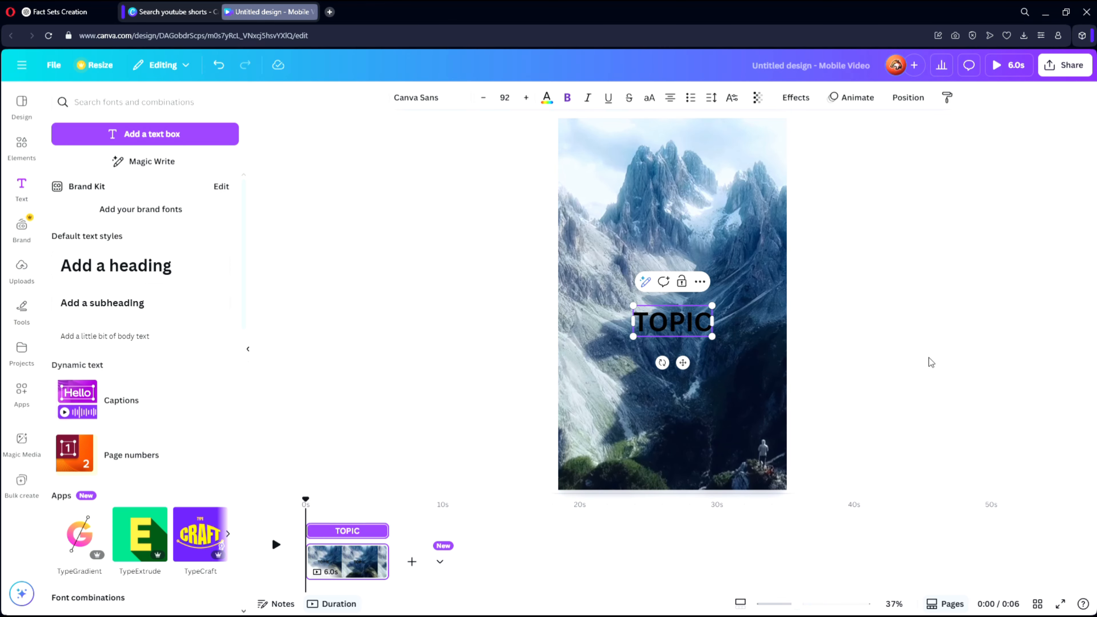
click(954, 321)
drag(662, 331, 653, 209)
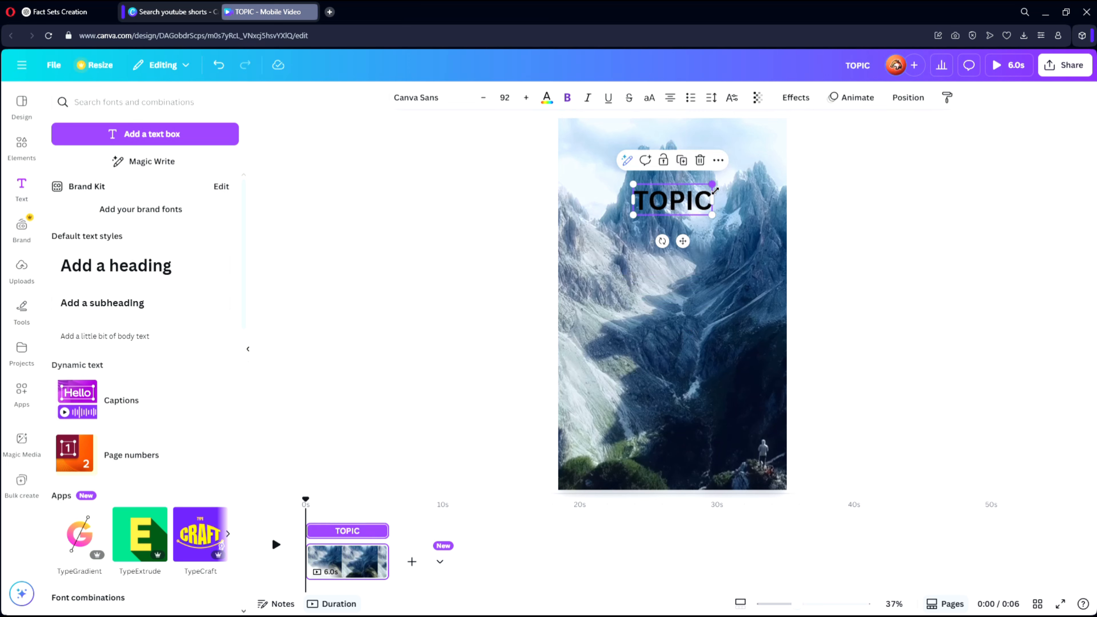
drag(715, 190, 679, 198)
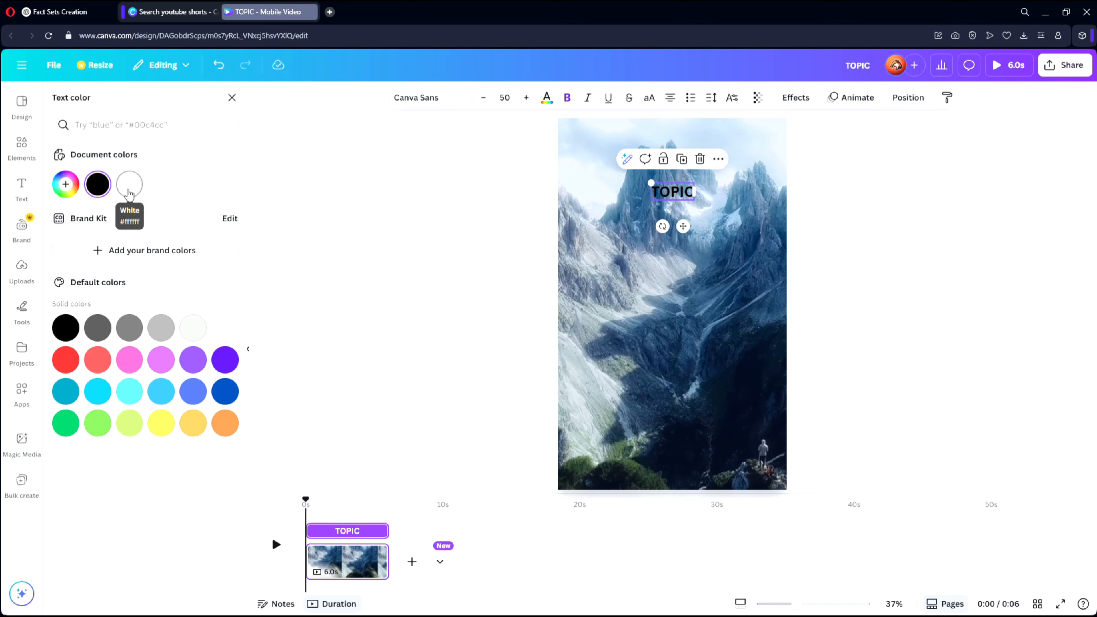
Color the TOPIC text white and give it a black Background effect with roundness 40
click(127, 190)
click(797, 100)
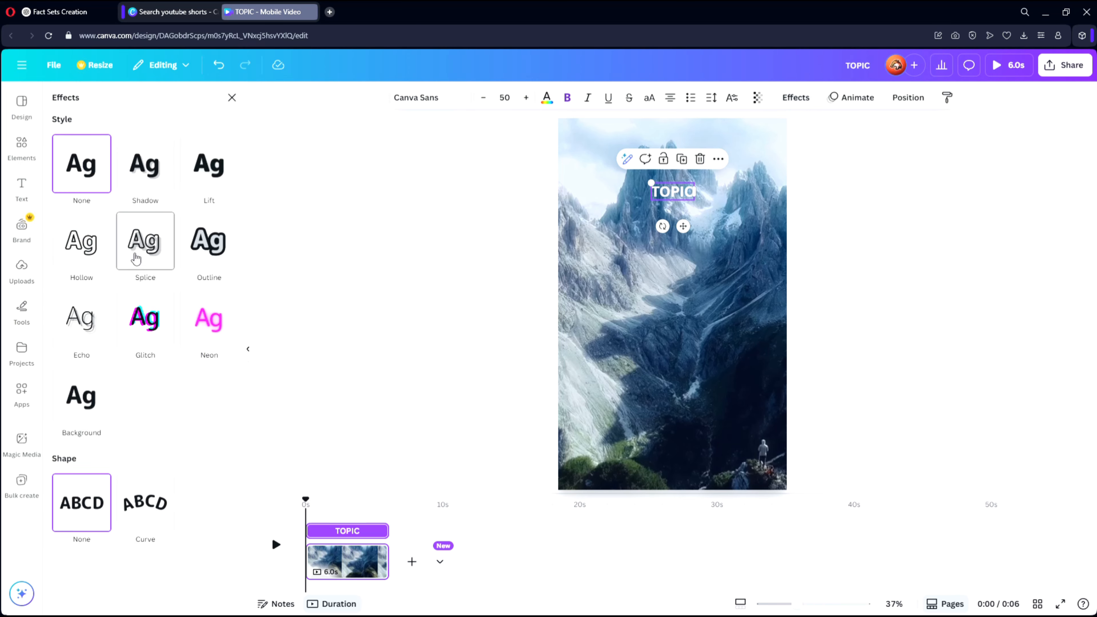
click(105, 400)
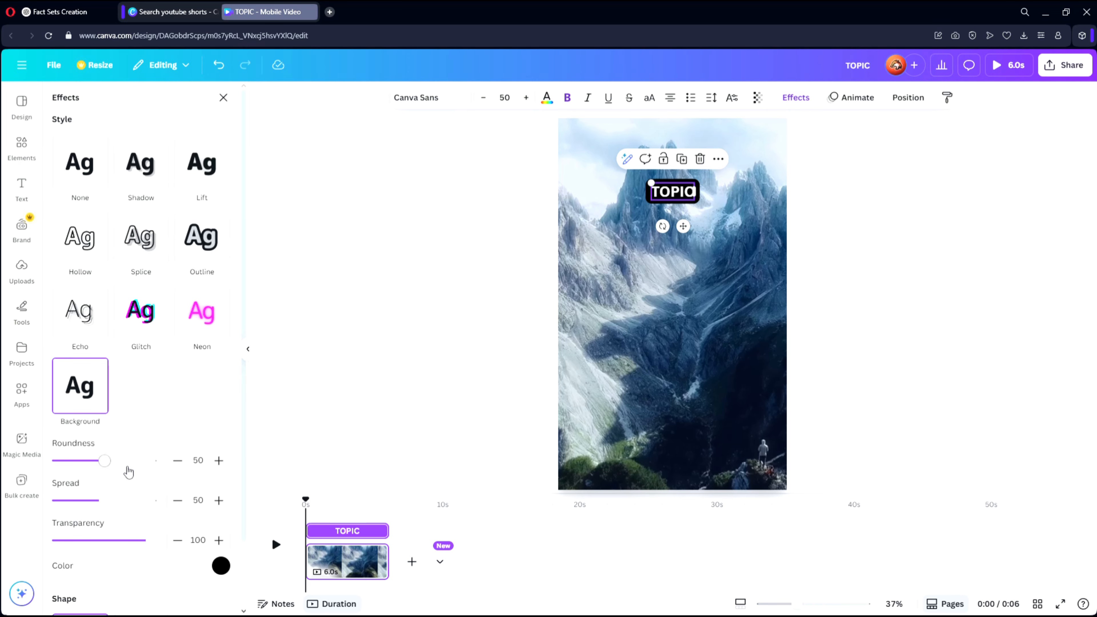
drag(109, 471, 100, 469)
key(Escape)
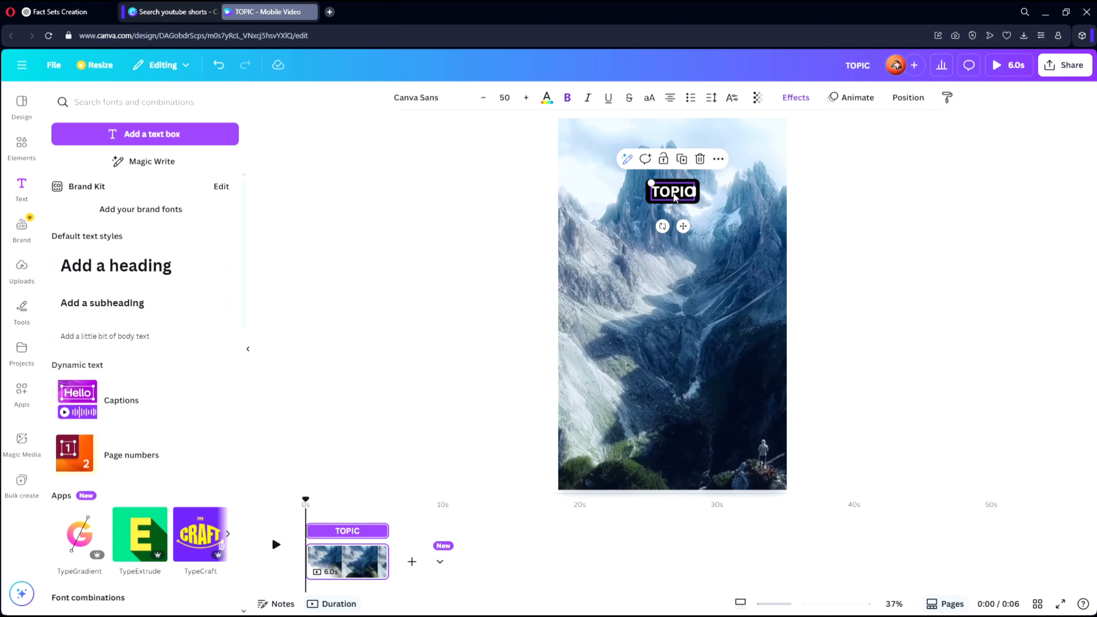
Change the TOPIC label's font to Archivo Black and nudge the label slightly upward
click(429, 102)
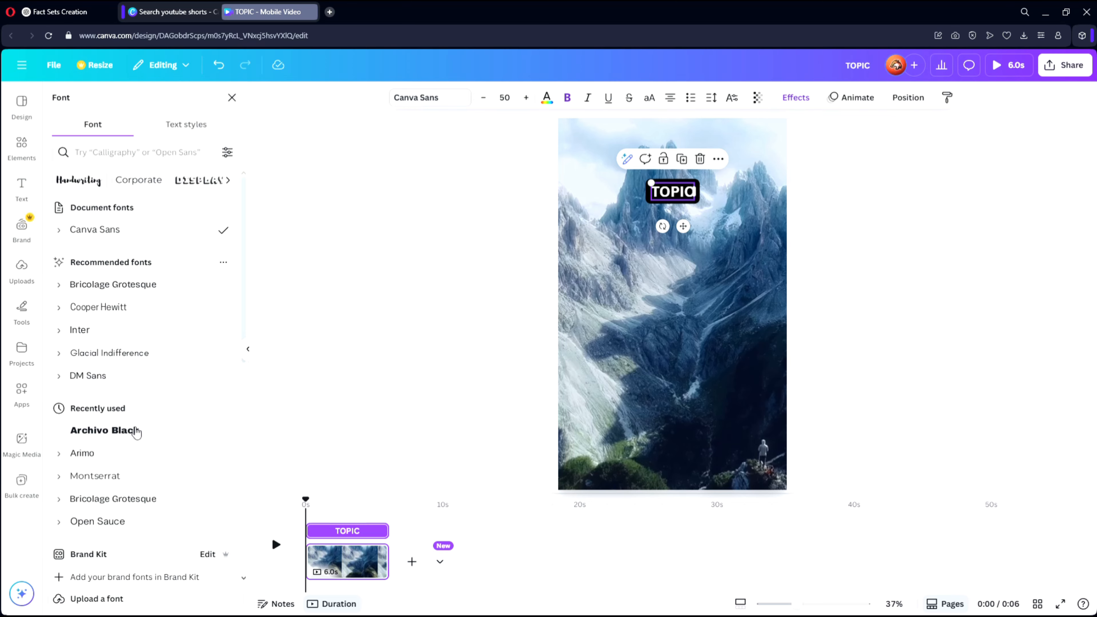
click(130, 431)
click(680, 194)
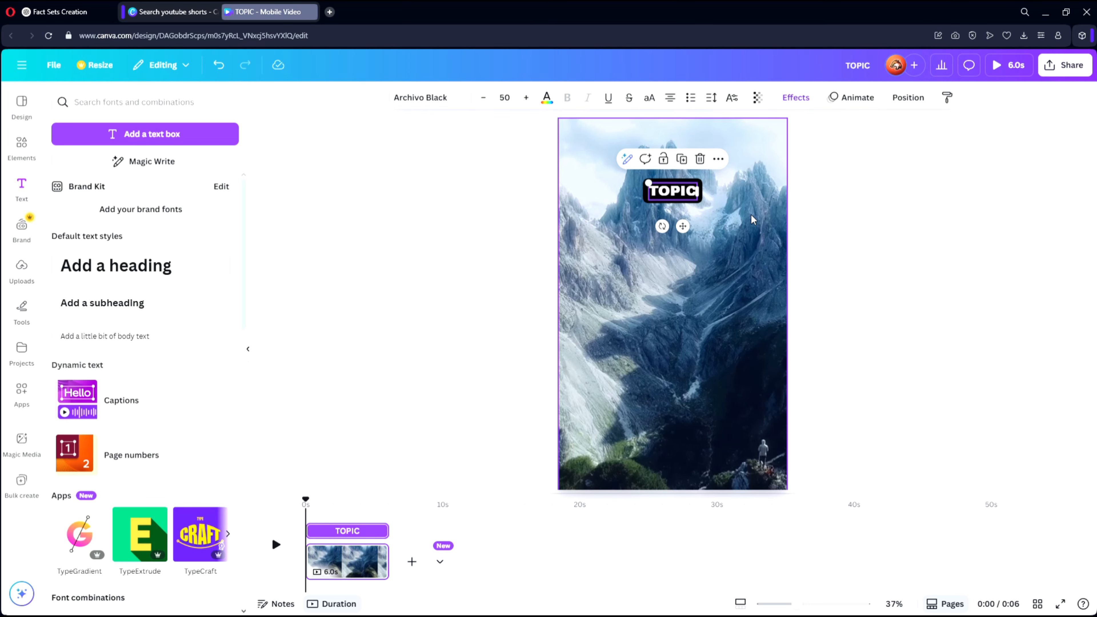
drag(681, 192, 680, 190)
click(827, 190)
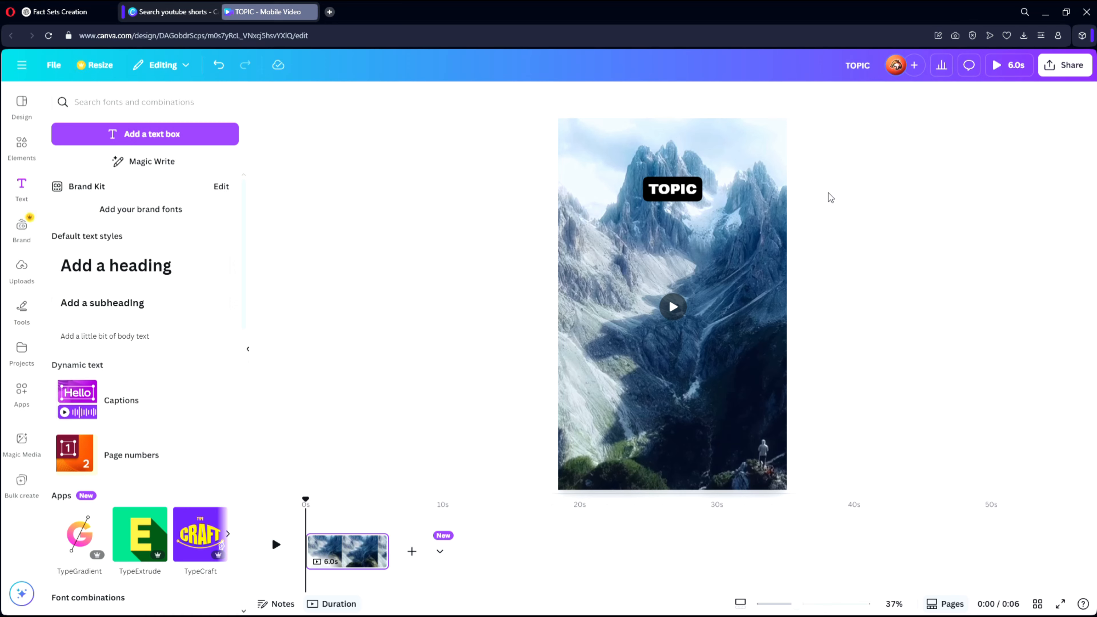
Duplicate the TOPIC label, place the copy at the center of the page and change its text to "Part 1"
click(668, 191)
right_click(662, 189)
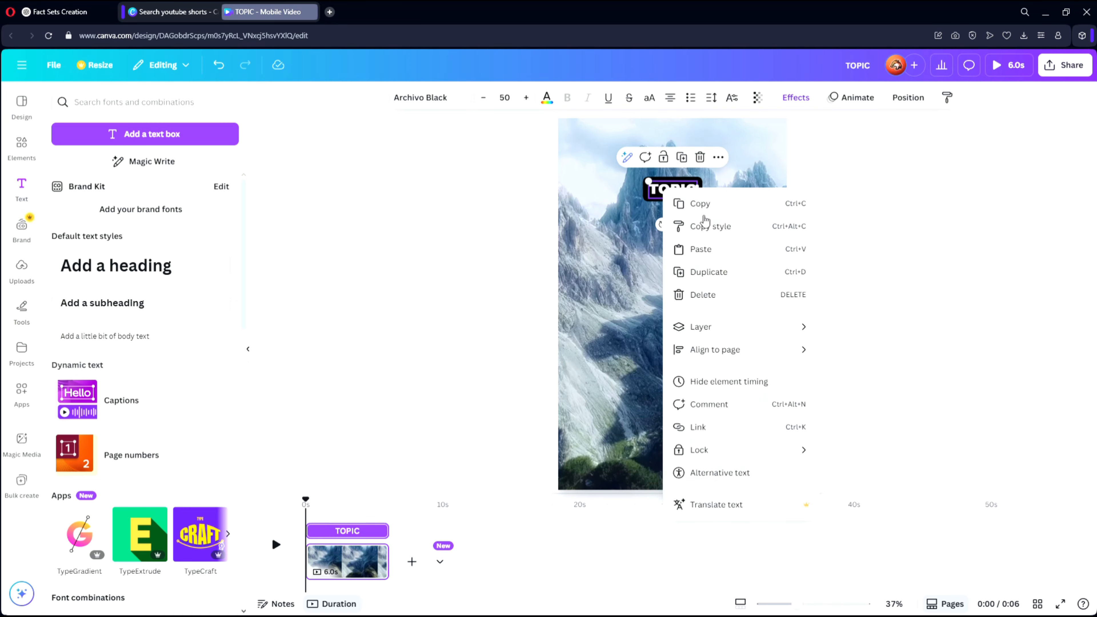
click(722, 272)
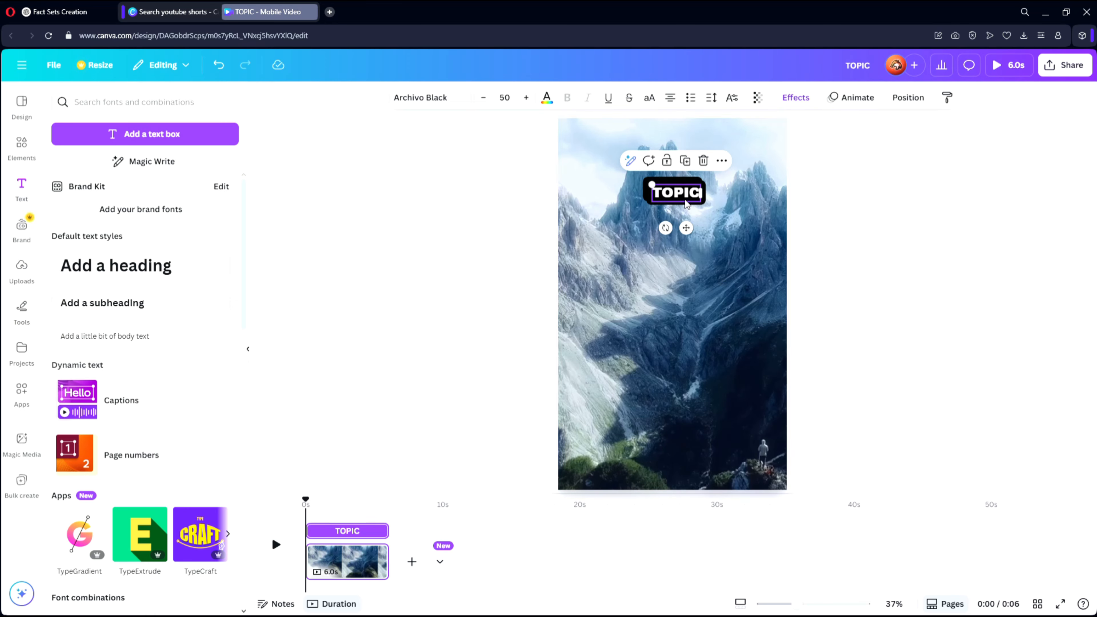
drag(686, 204, 690, 309)
double_click(689, 309)
text(Part 1)
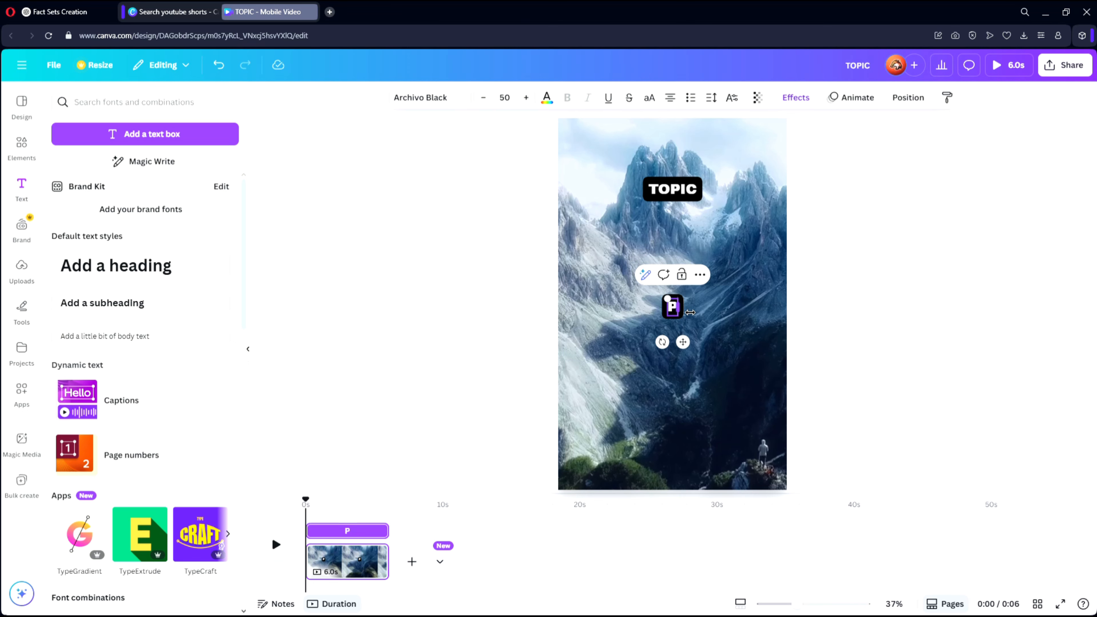
click(829, 309)
Replace the Part 1 label's Background effect with the Outline effect
click(688, 315)
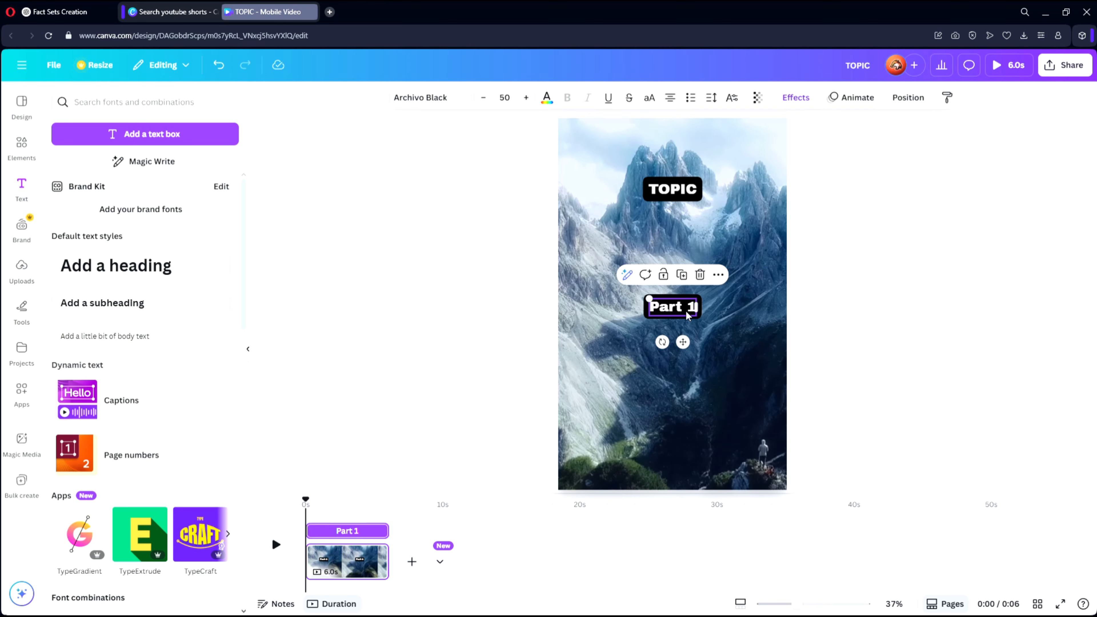
click(800, 98)
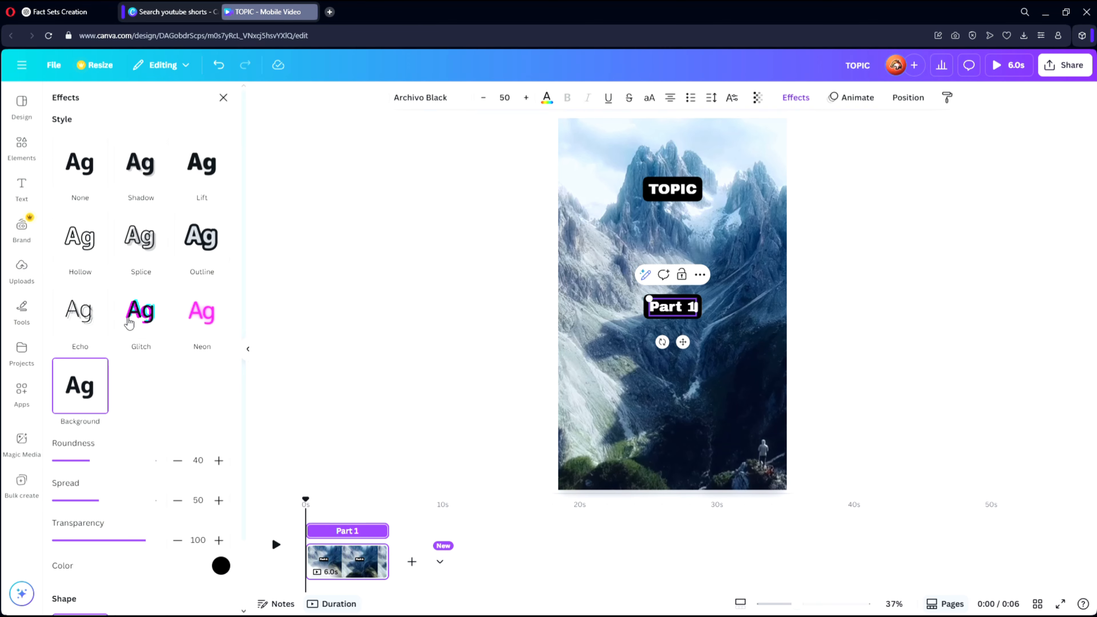
click(198, 254)
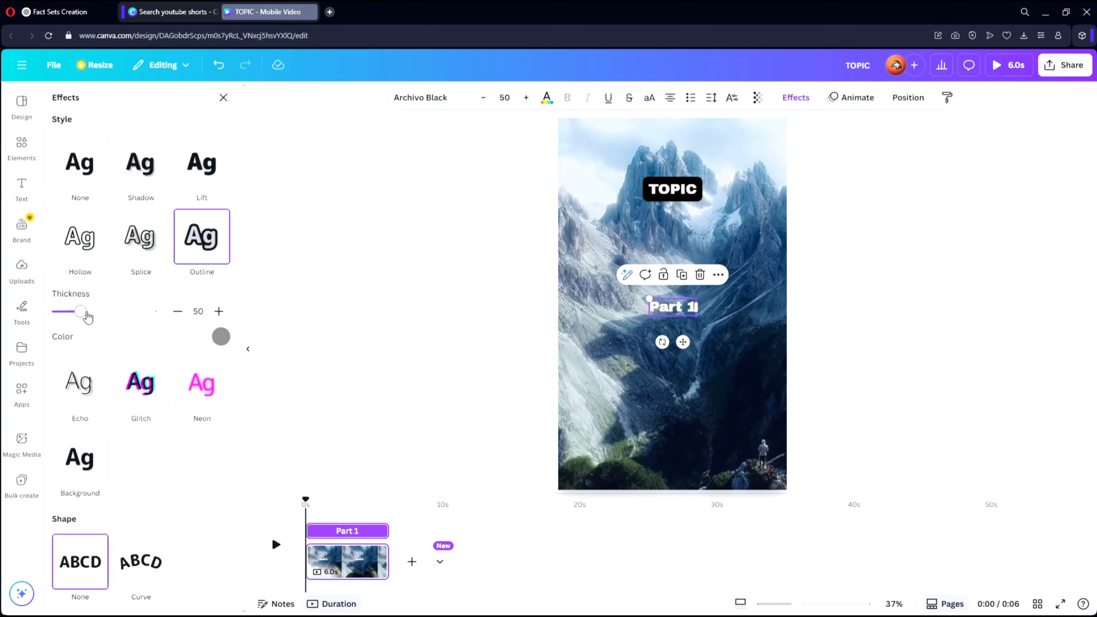